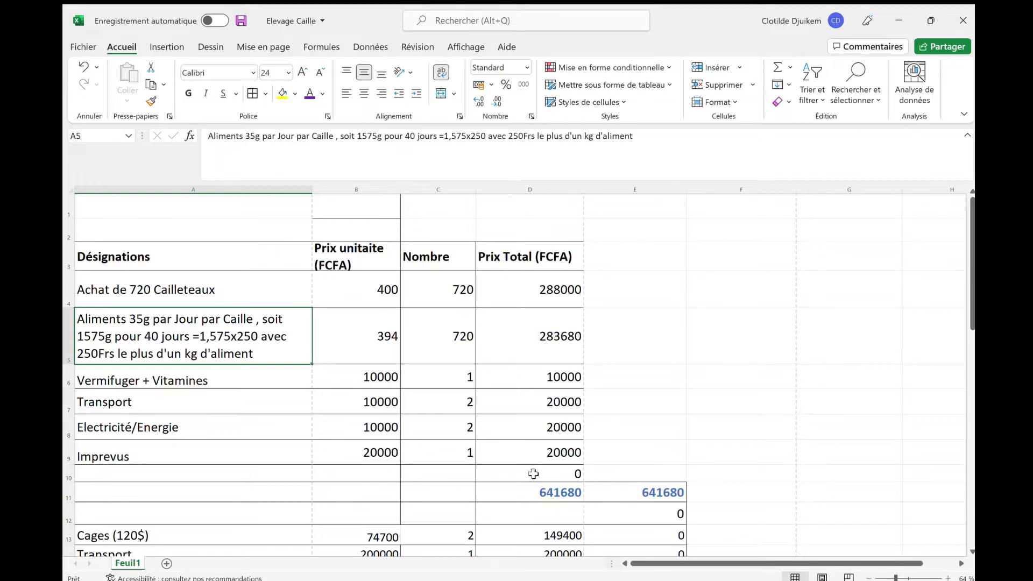
# - Examine the start-up cost rows, from the purchase of 720 Cailleteaux through the cages, transport and total investment
pyautogui.scroll(-2, 443, 395)
pyautogui.scroll(-2, 454, 410)
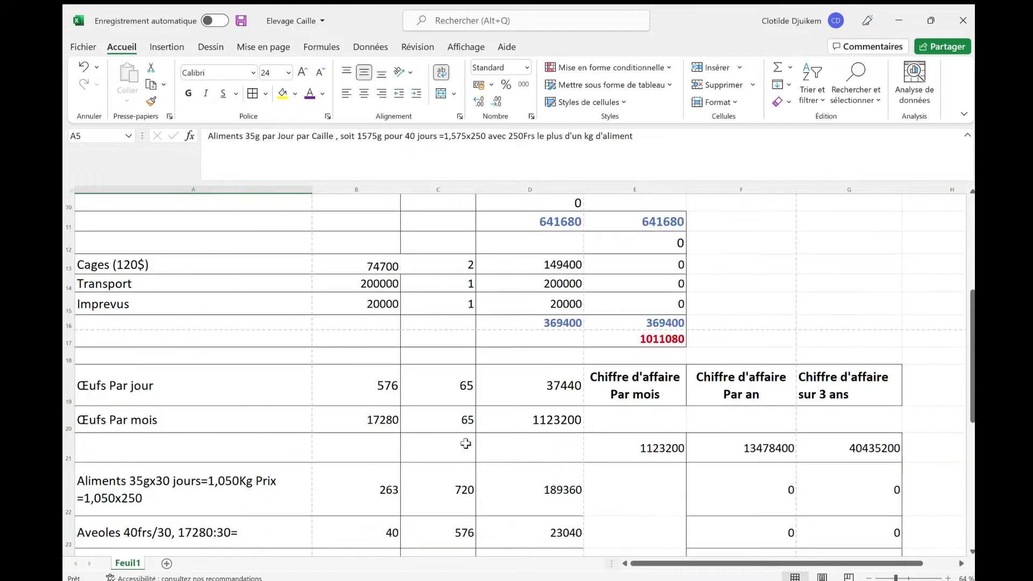
pyautogui.scroll(2, 451, 420)
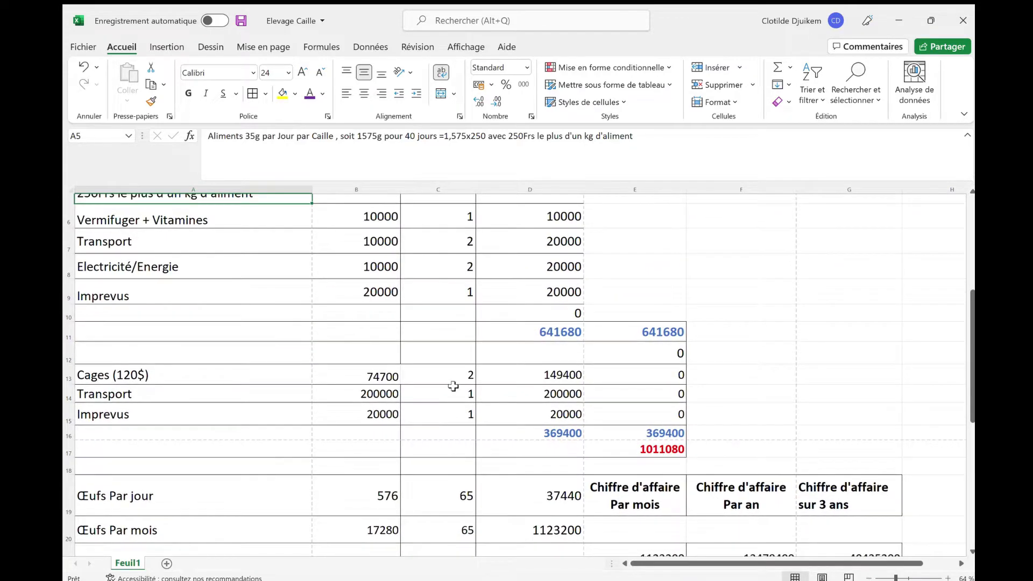
pyautogui.click(194, 495)
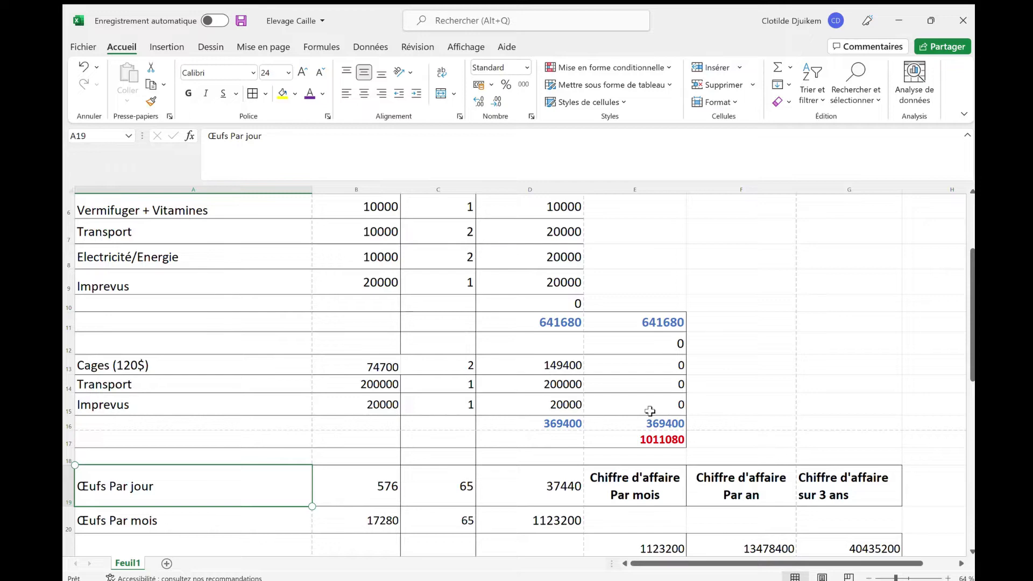
pyautogui.scroll(2, 323, 344)
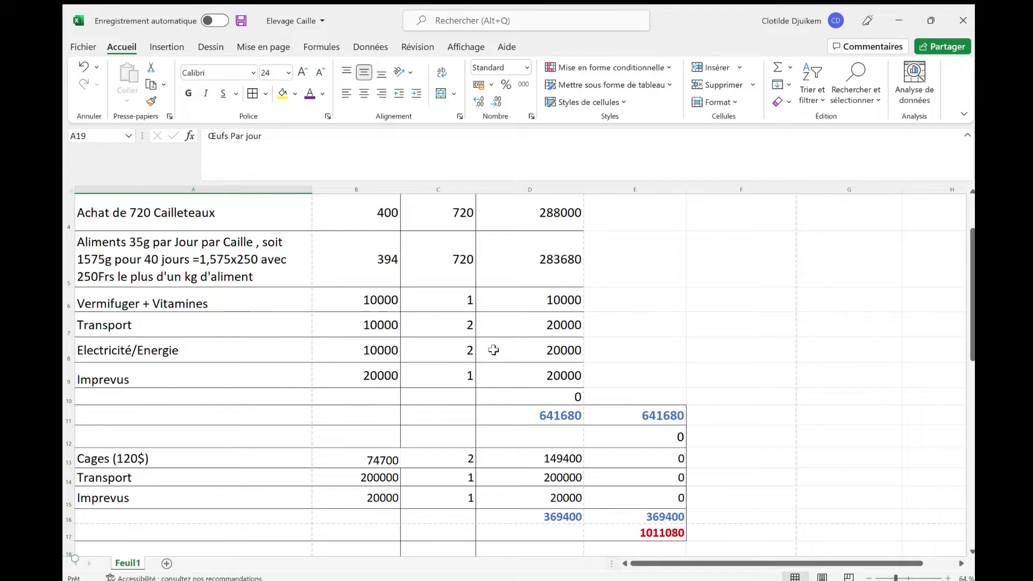
# - Swap the two values in the Œufs Par mois row so that B20 holds 65 and C20 holds 17280
pyautogui.scroll(-3, 590, 404)
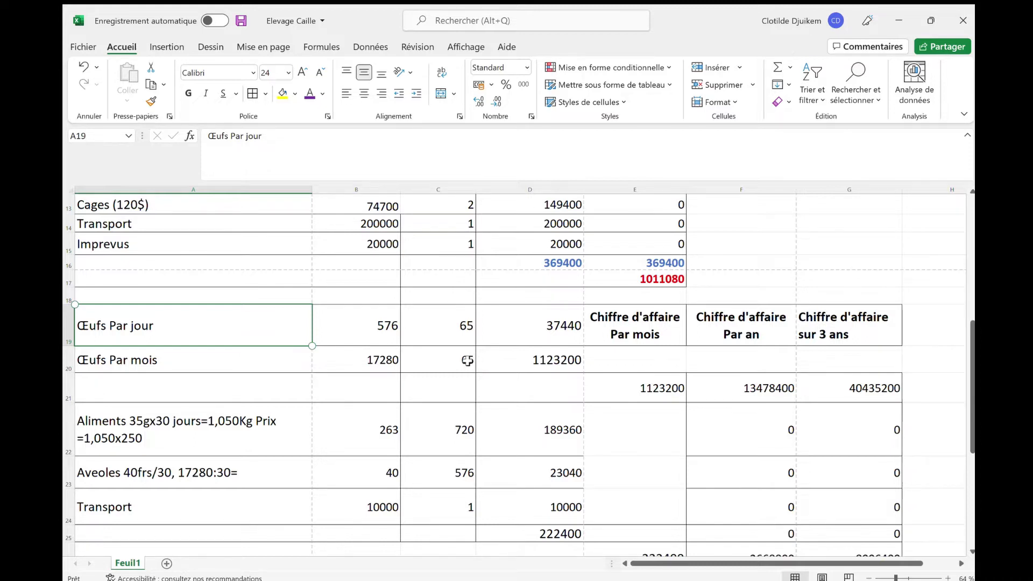
pyautogui.doubleClick(468, 361)
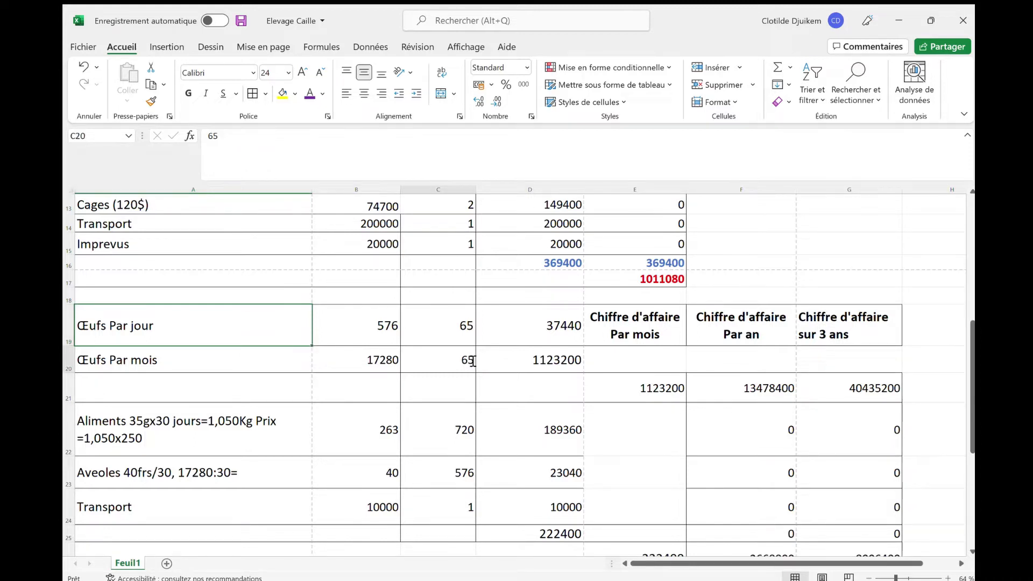
pyautogui.doubleClick(468, 361)
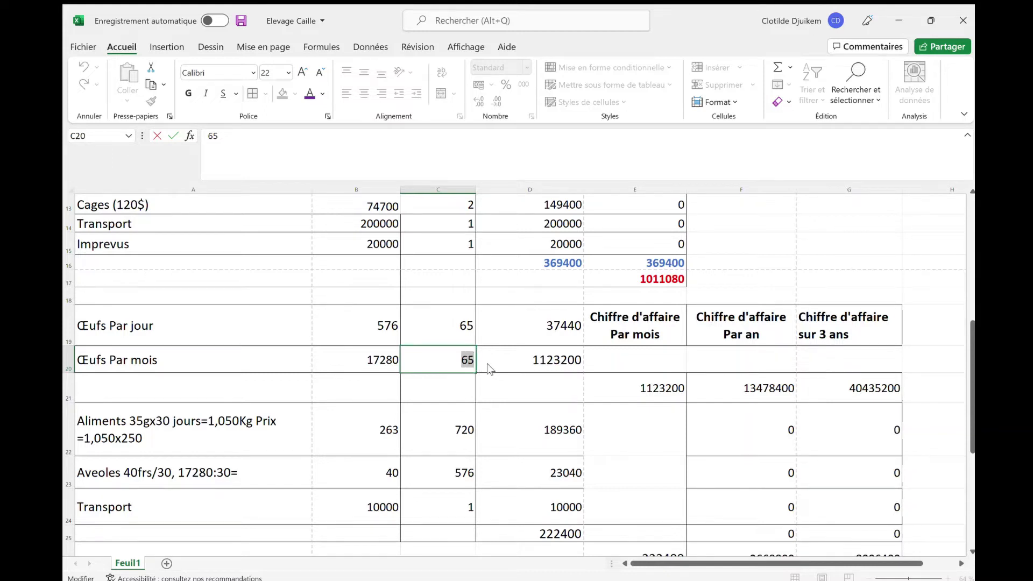
pyautogui.hotkey('ctrl', 'x')
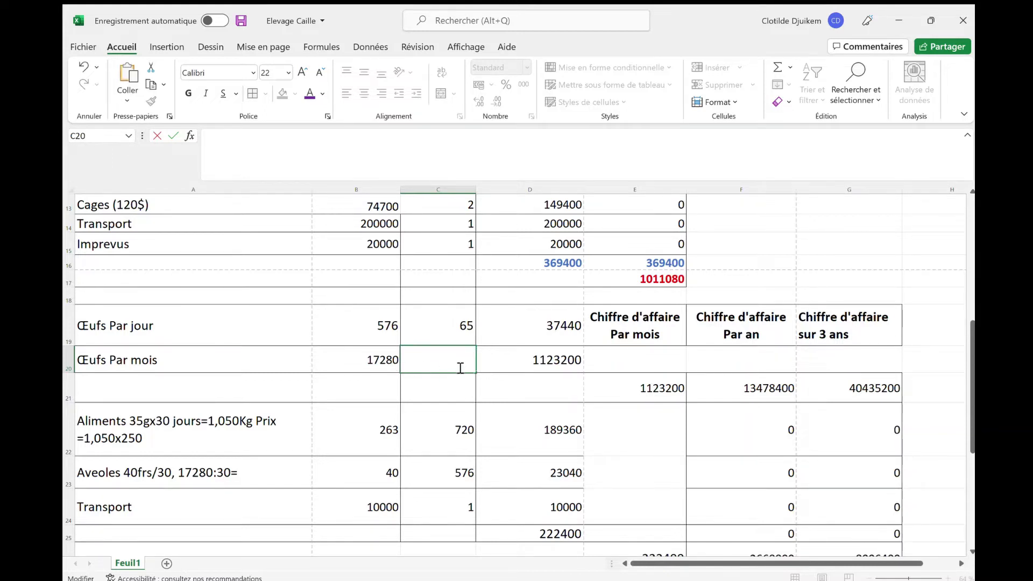
pyautogui.click(357, 361)
pyautogui.doubleClick(357, 360)
pyautogui.hotkey('ctrl', 'v')
pyautogui.moveTo(369, 362); pyautogui.dragTo(405, 362)
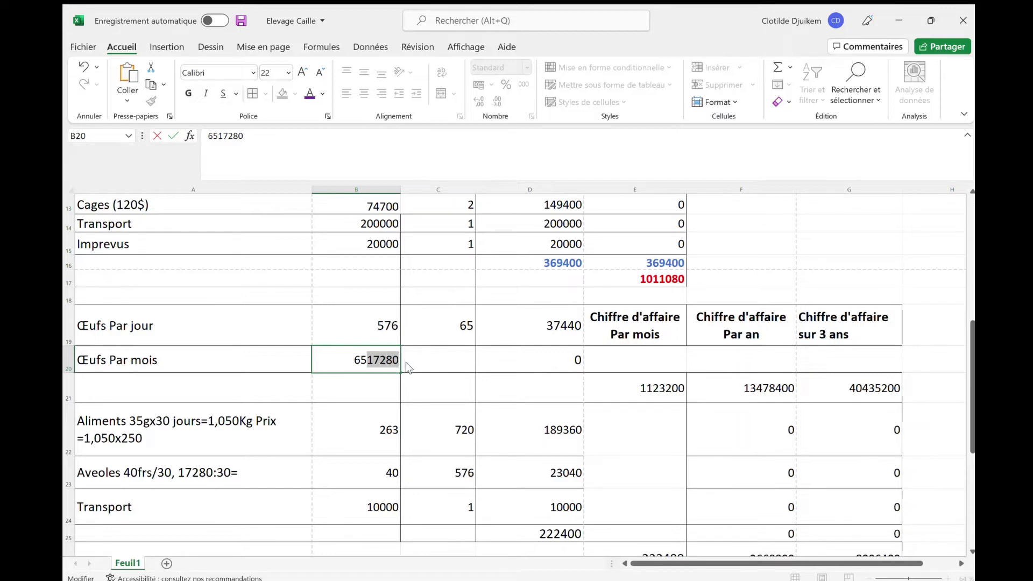
pyautogui.hotkey('ctrl', 'x')
pyautogui.click(435, 359)
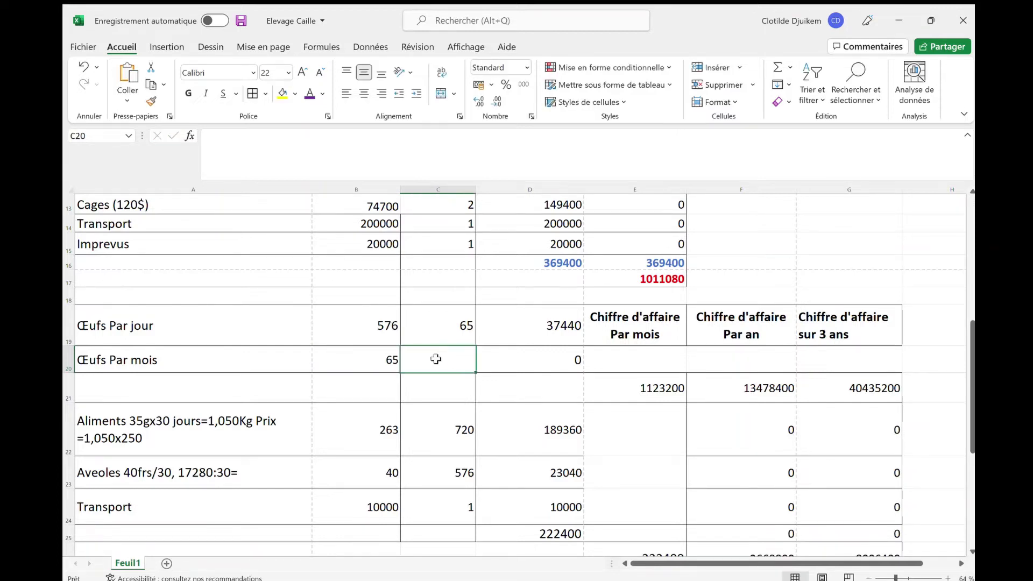
pyautogui.hotkey('ctrl', 'v')
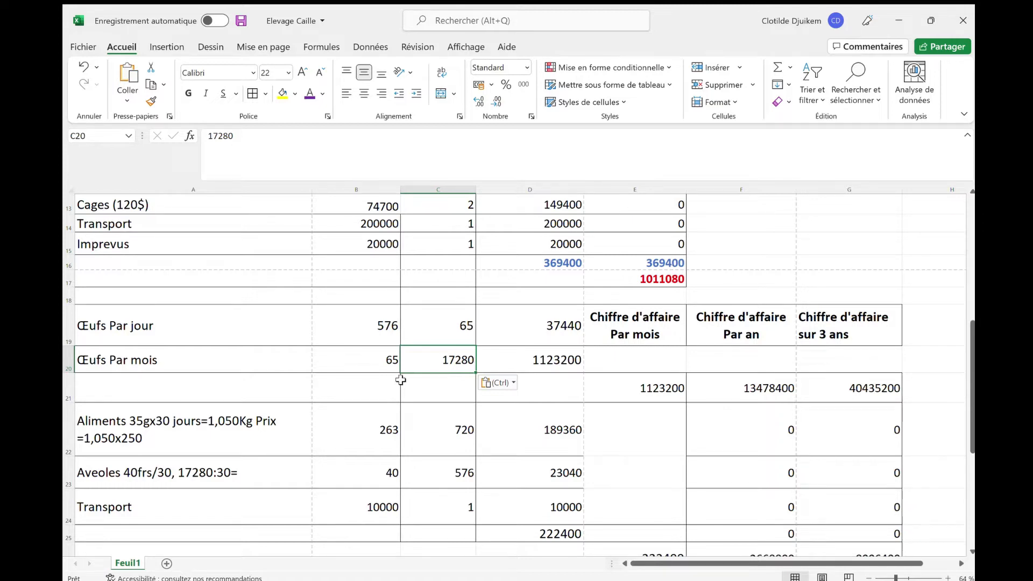
pyautogui.click(373, 361)
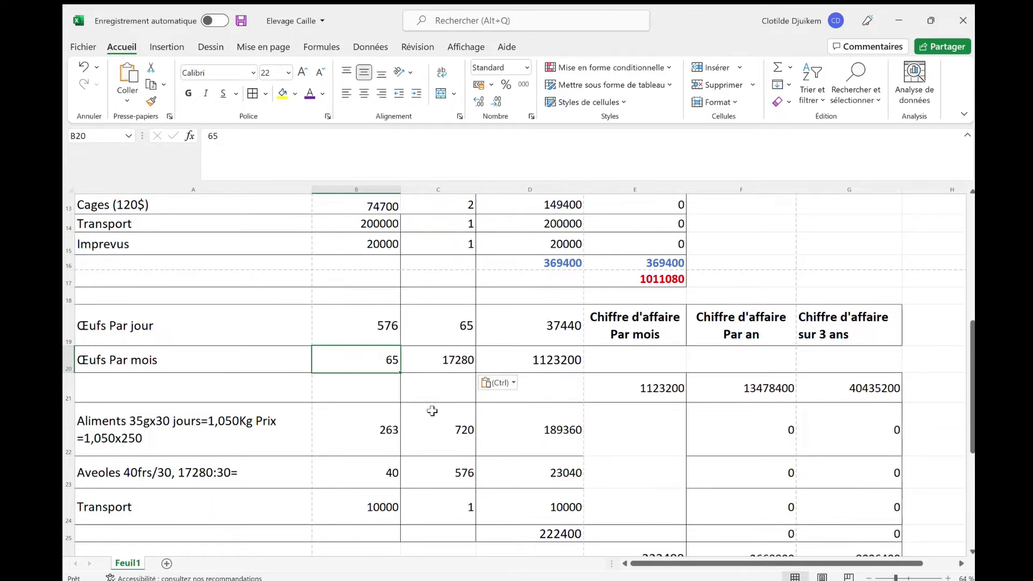
# - Examine the monthly, yearly and three-year turnover against the running costs, the investment and the Bénéfices row
pyautogui.scroll(-1, 415, 420)
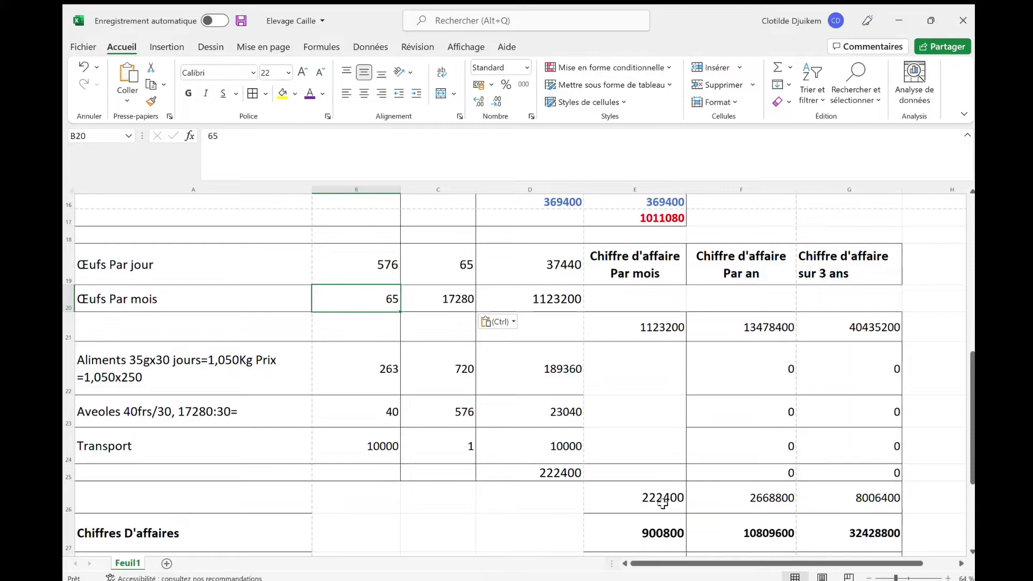
pyautogui.scroll(-1, 659, 359)
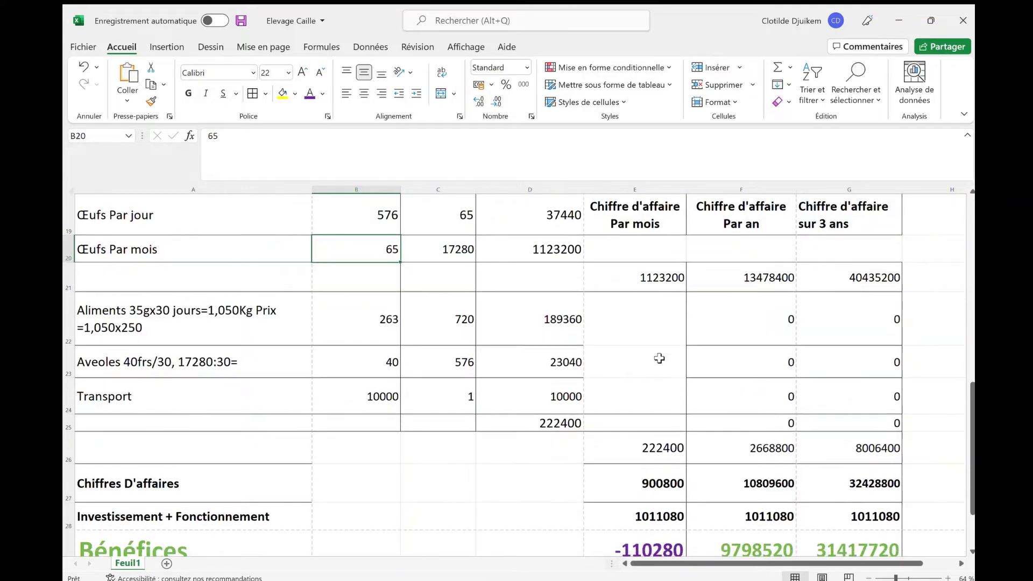
pyautogui.scroll(-1, 660, 358)
pyautogui.scroll(4, 651, 385)
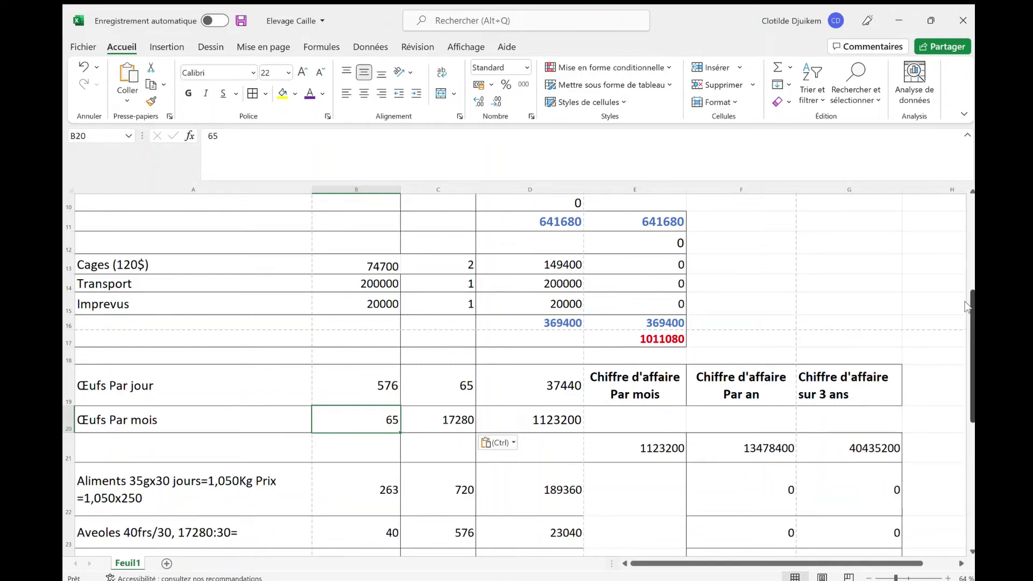
pyautogui.moveTo(968, 305); pyautogui.dragTo(972, 388)
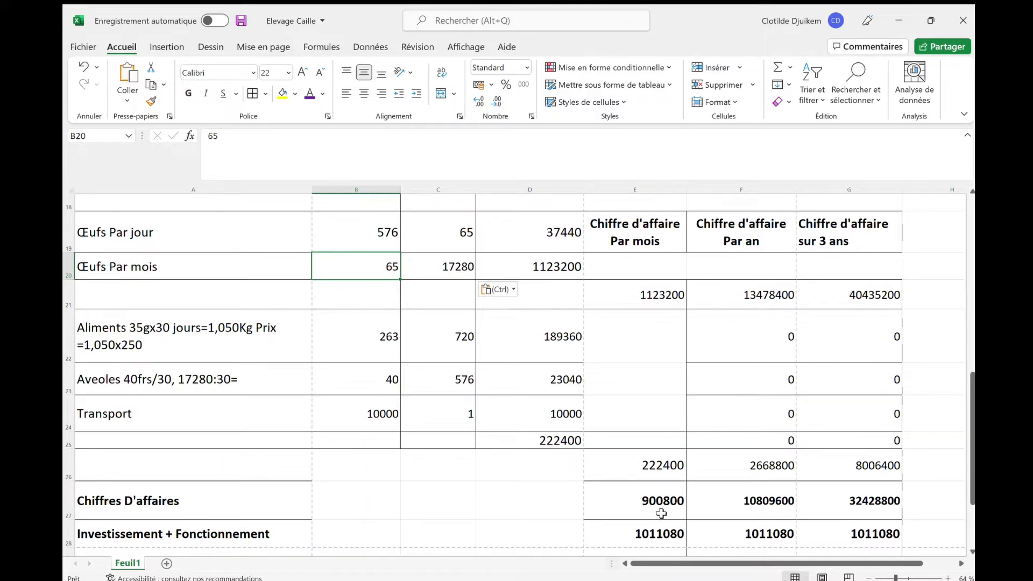
pyautogui.scroll(-1, 661, 514)
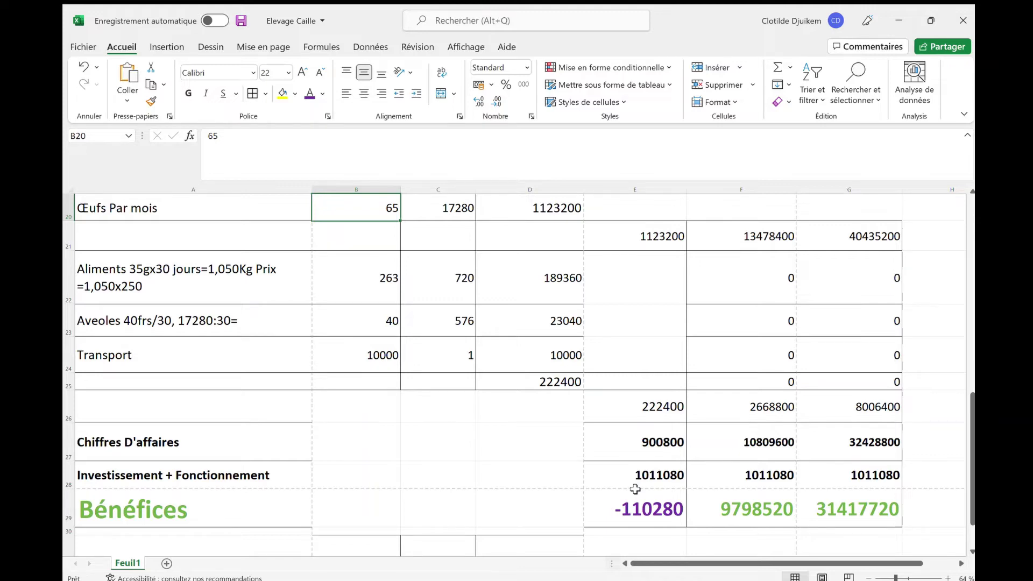
pyautogui.scroll(2, 635, 489)
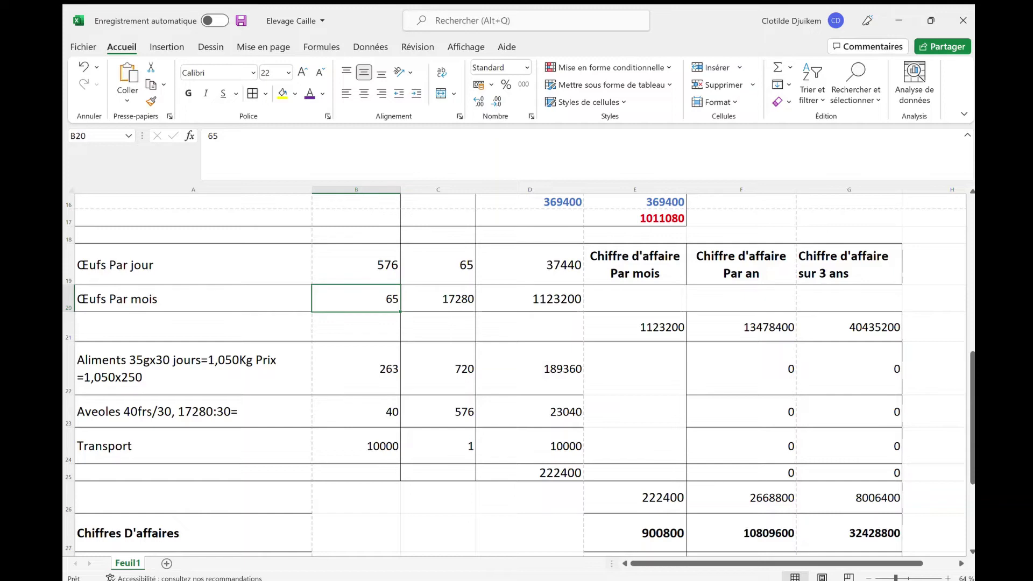
pyautogui.scroll(-2, 513, 375)
pyautogui.scroll(1, 514, 375)
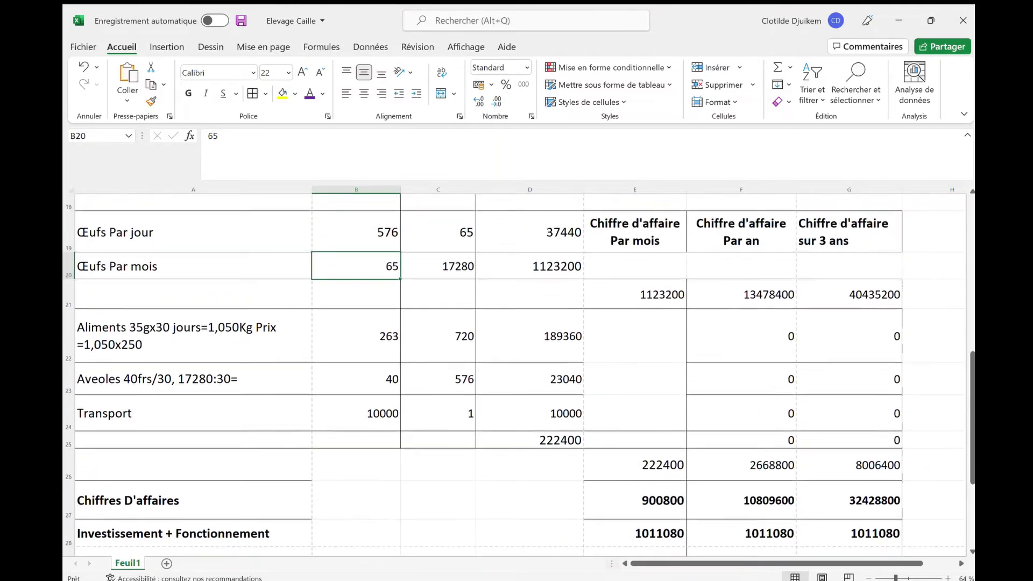
pyautogui.scroll(1, 514, 375)
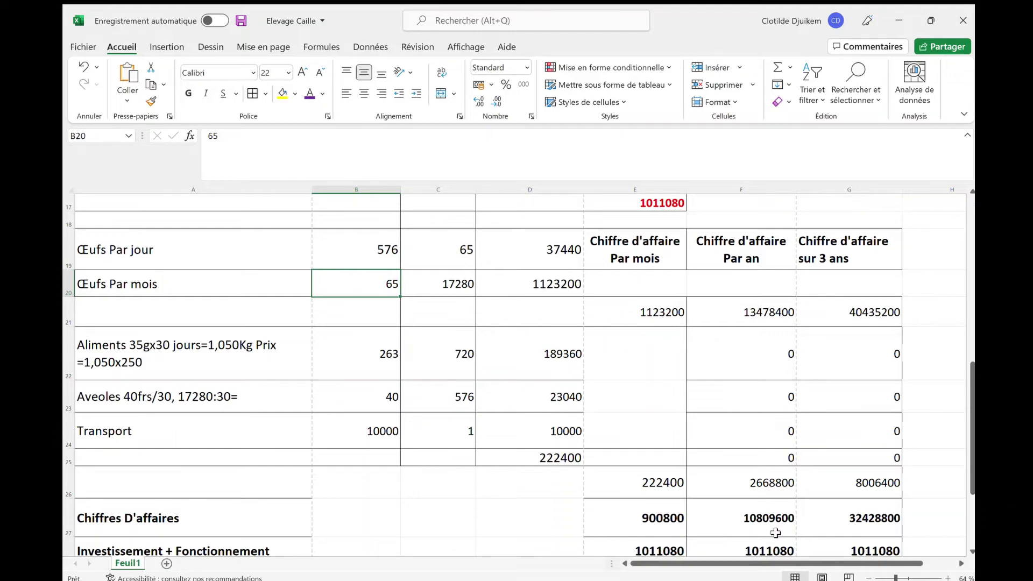
pyautogui.scroll(-1, 764, 509)
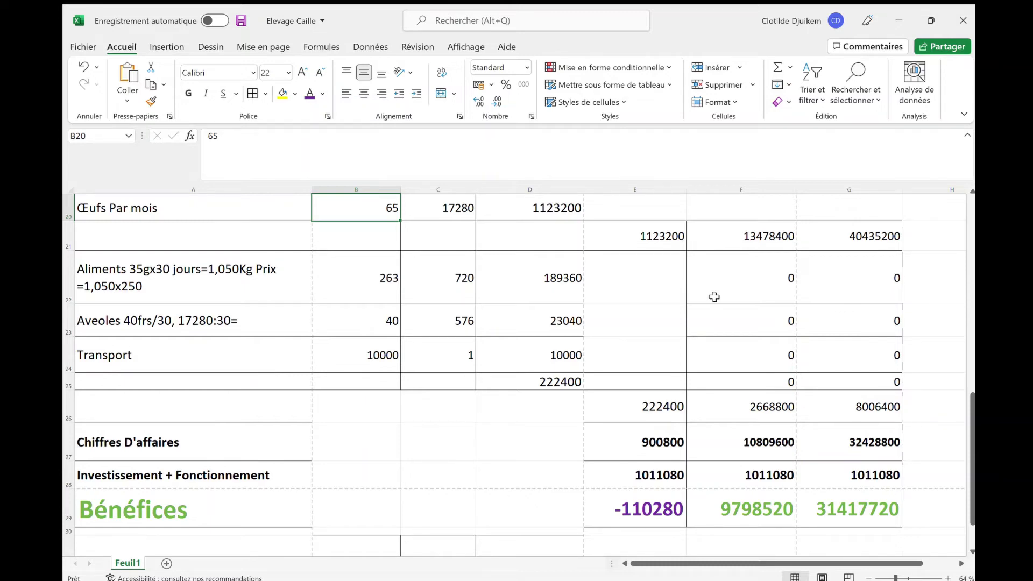
pyautogui.scroll(3, 714, 297)
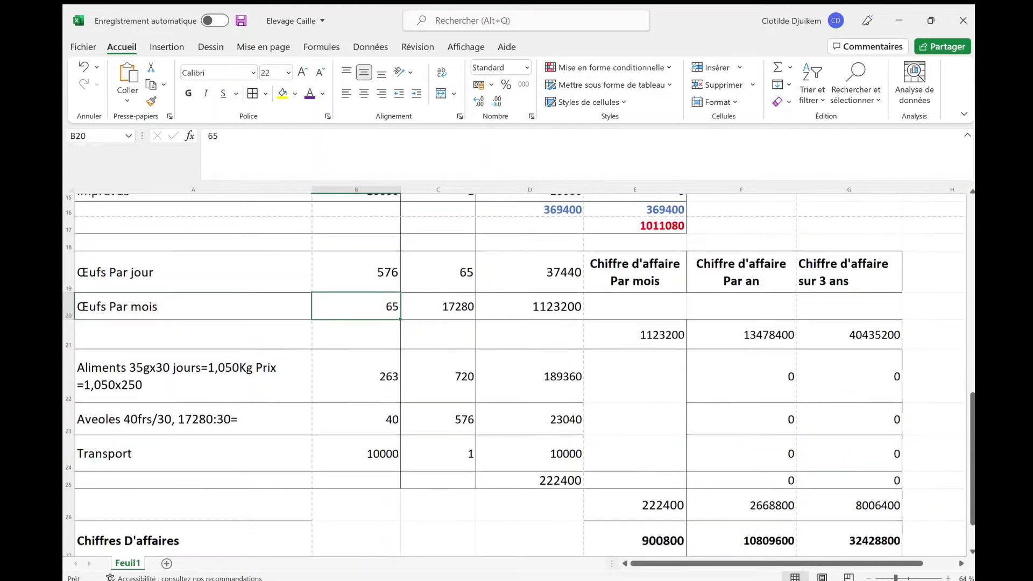
pyautogui.scroll(-1, 483, 373)
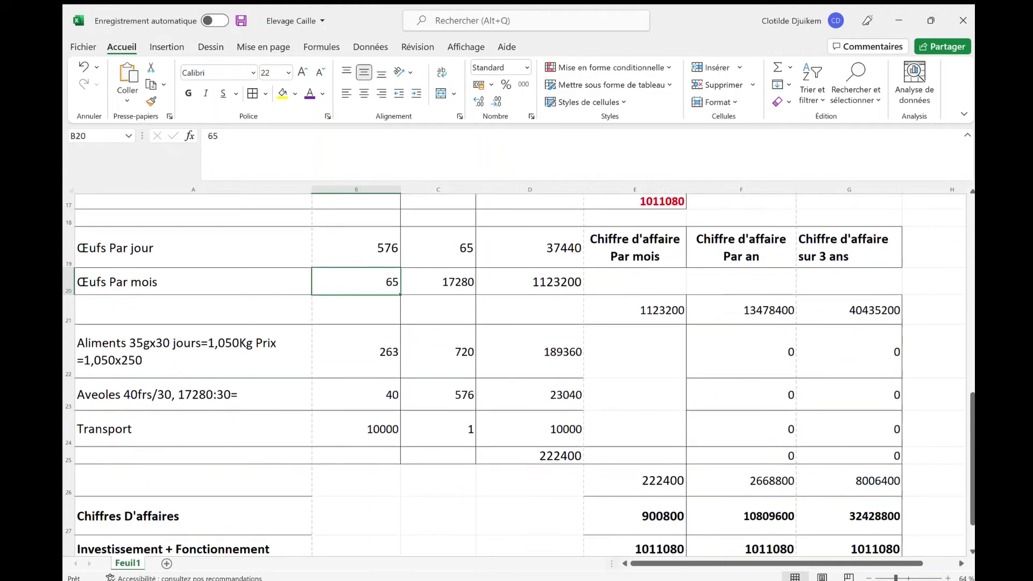
pyautogui.scroll(1, 517, 371)
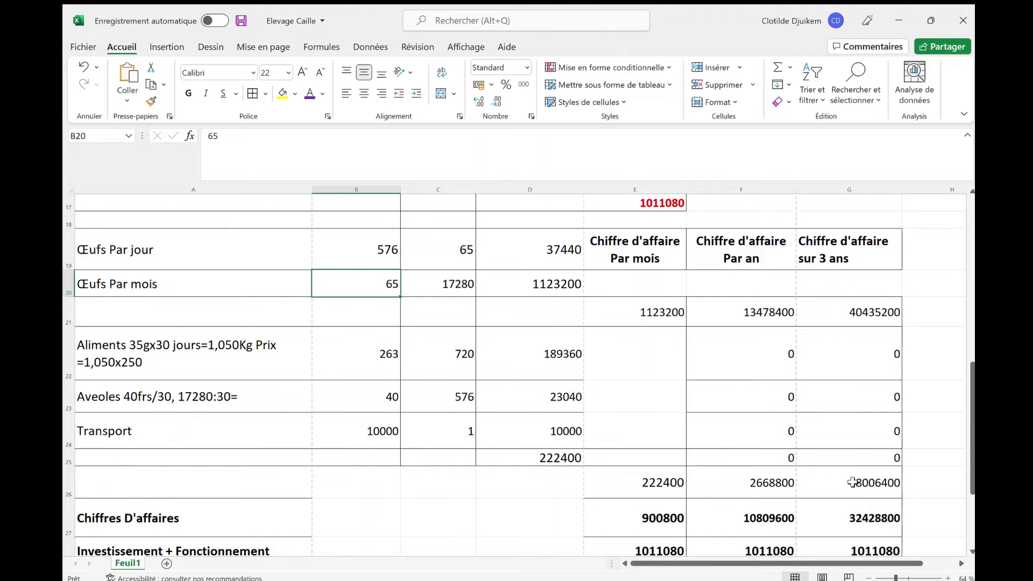
pyautogui.scroll(-2, 853, 483)
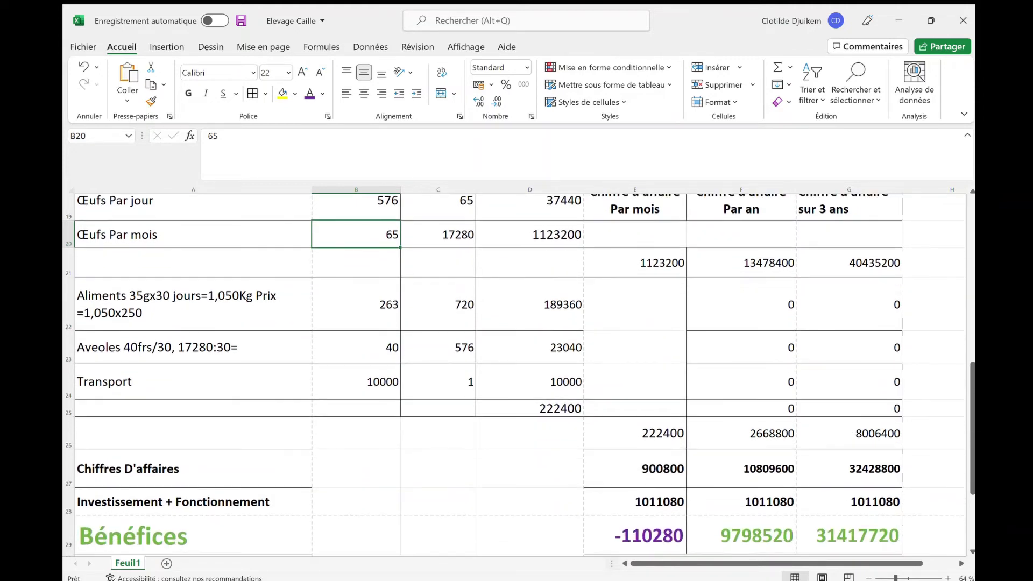
pyautogui.scroll(-1, 514, 375)
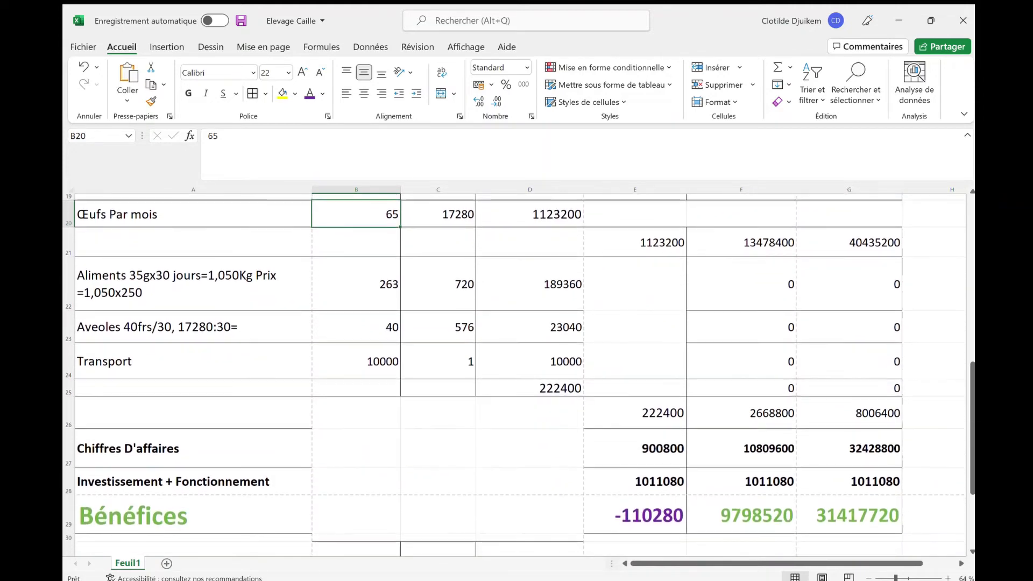
pyautogui.scroll(-1, 513, 375)
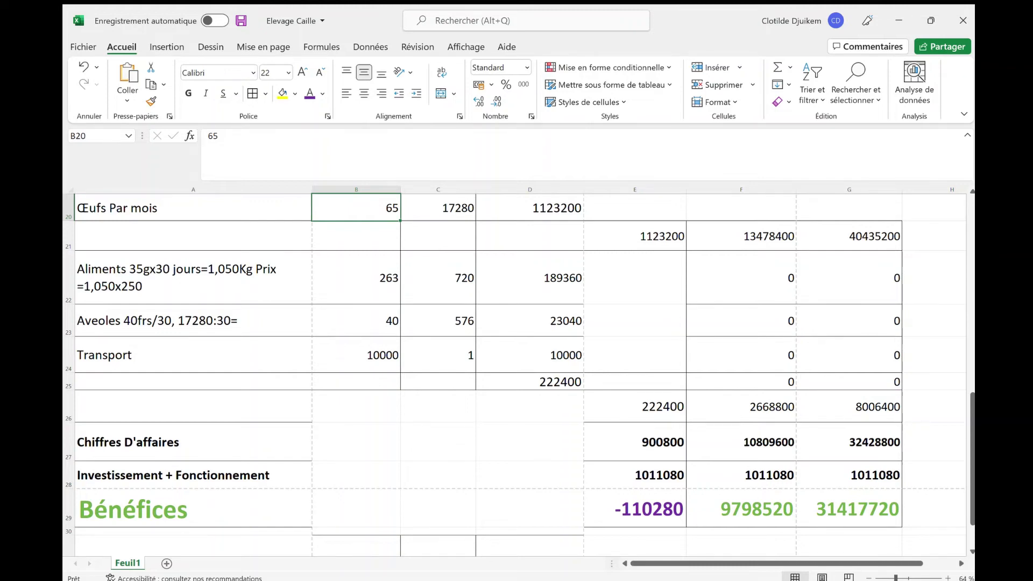
pyautogui.scroll(-2, 484, 377)
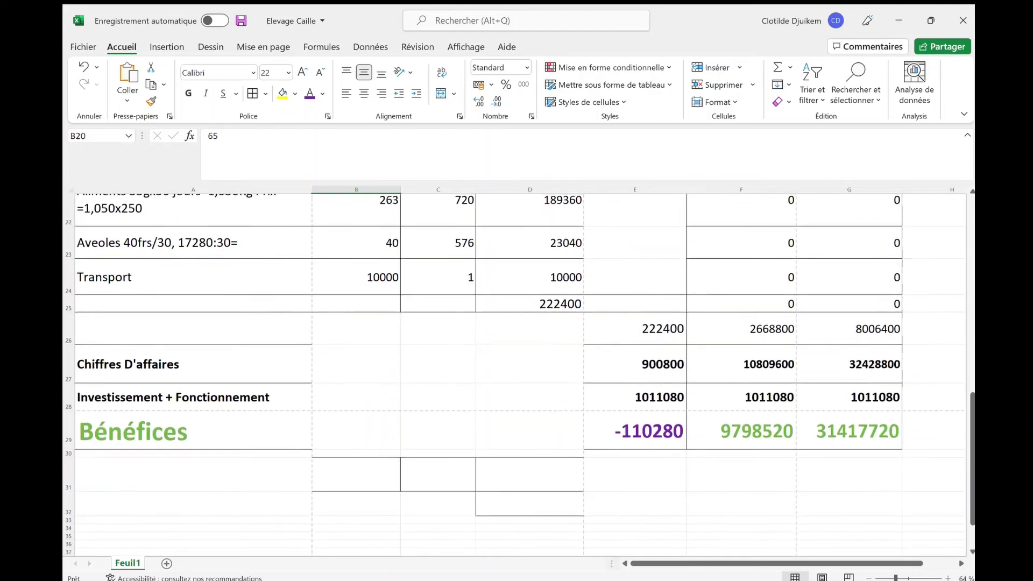
# - Enter 700 in cell B31 and 600 in cell C31, below the Bénéfices row
pyautogui.scroll(1, 519, 375)
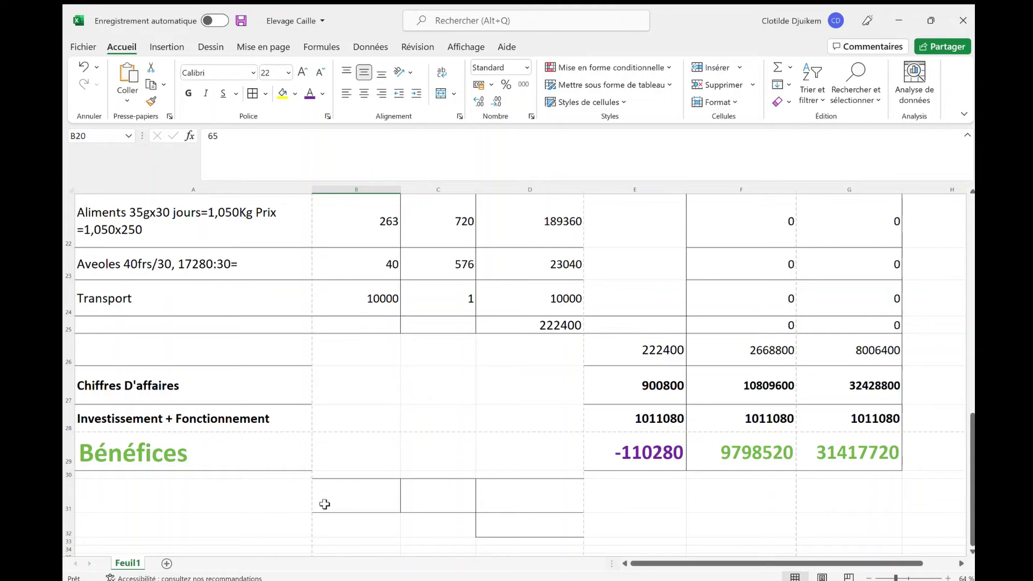
pyautogui.doubleClick(349, 506)
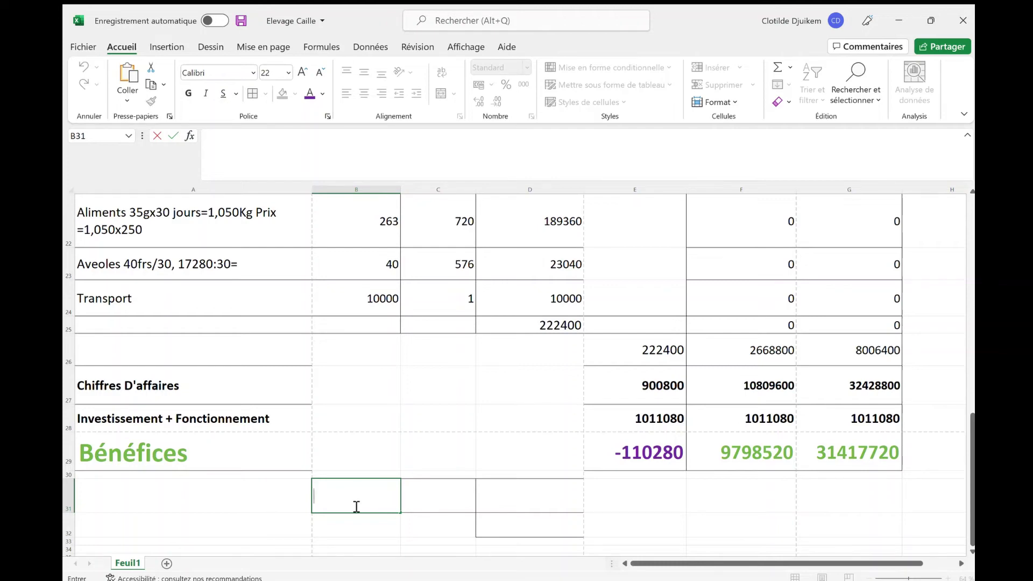
pyautogui.write('720')
pyautogui.click(450, 501)
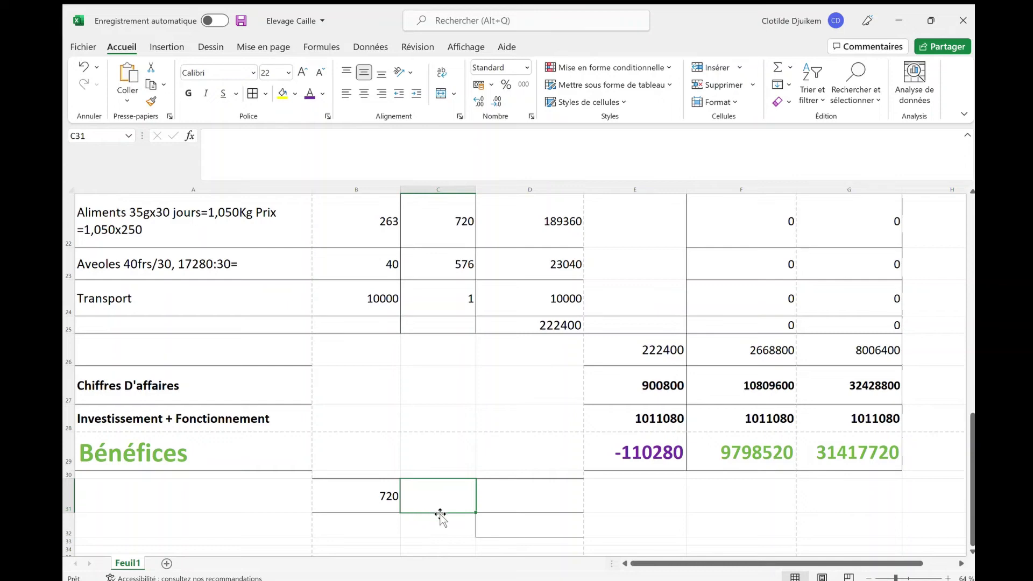
pyautogui.doubleClick(391, 494)
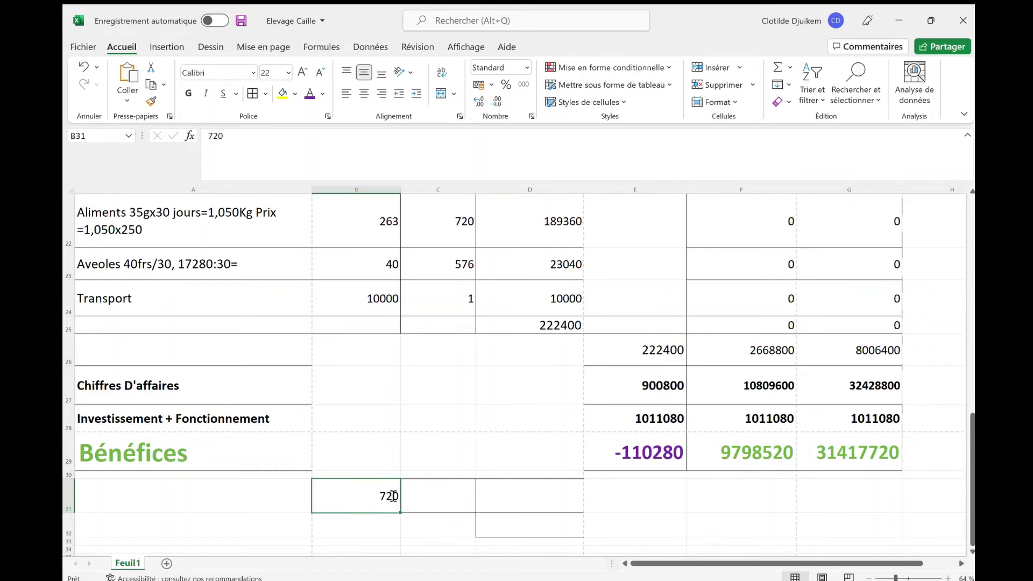
pyautogui.moveTo(387, 495); pyautogui.dragTo(400, 497)
pyautogui.write('00')
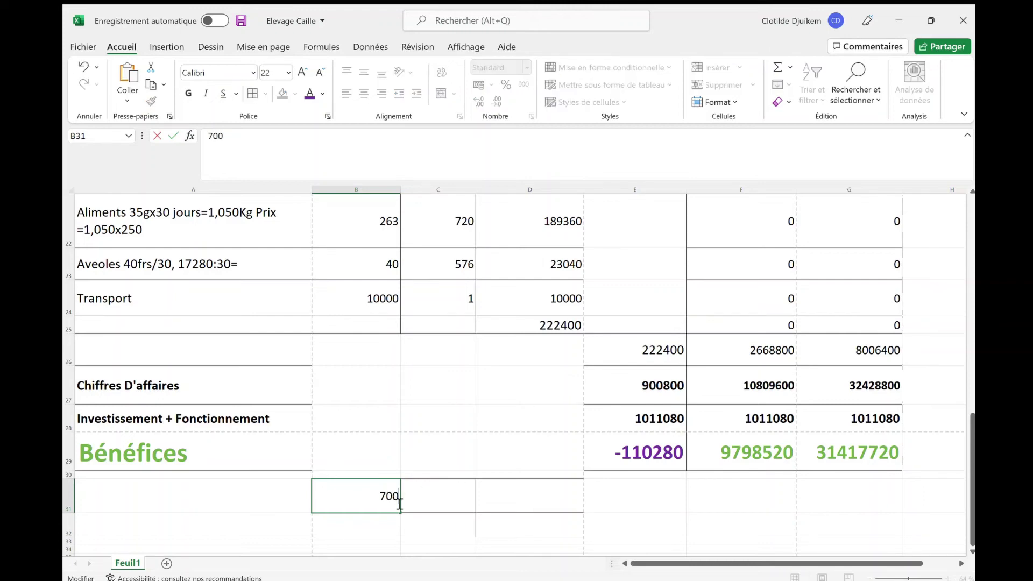
pyautogui.click(446, 496)
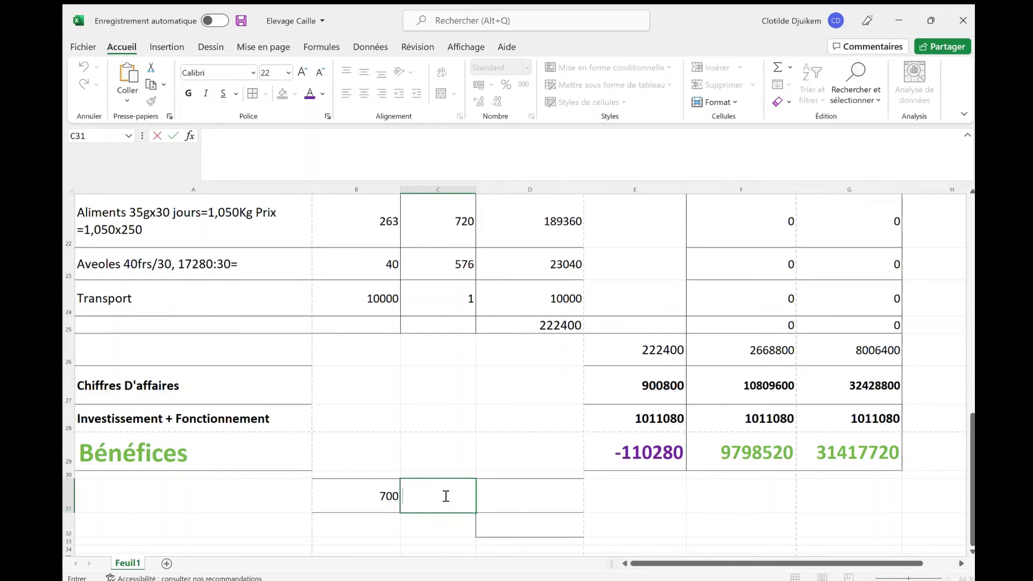
pyautogui.write('600')
pyautogui.click(535, 505)
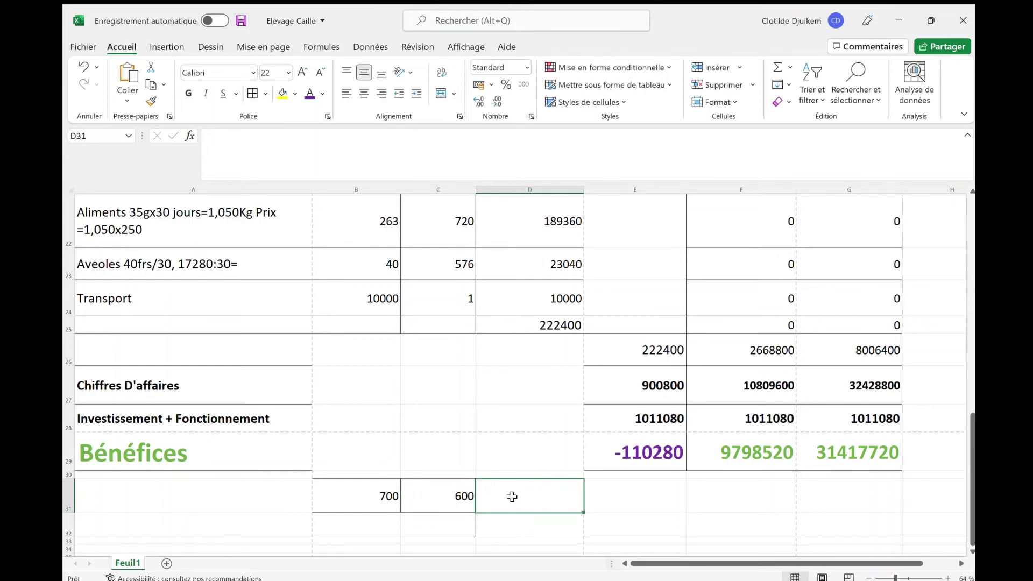
# - Calculate the product of B31 and C31 in cell D31 with the formula =B31*C31
pyautogui.doubleClick(514, 499)
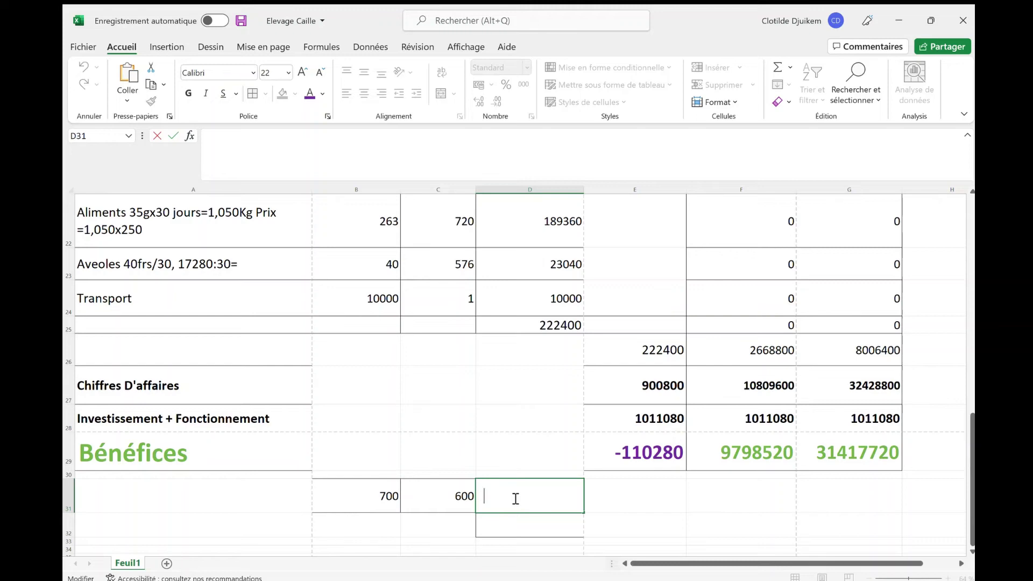
pyautogui.write('=')
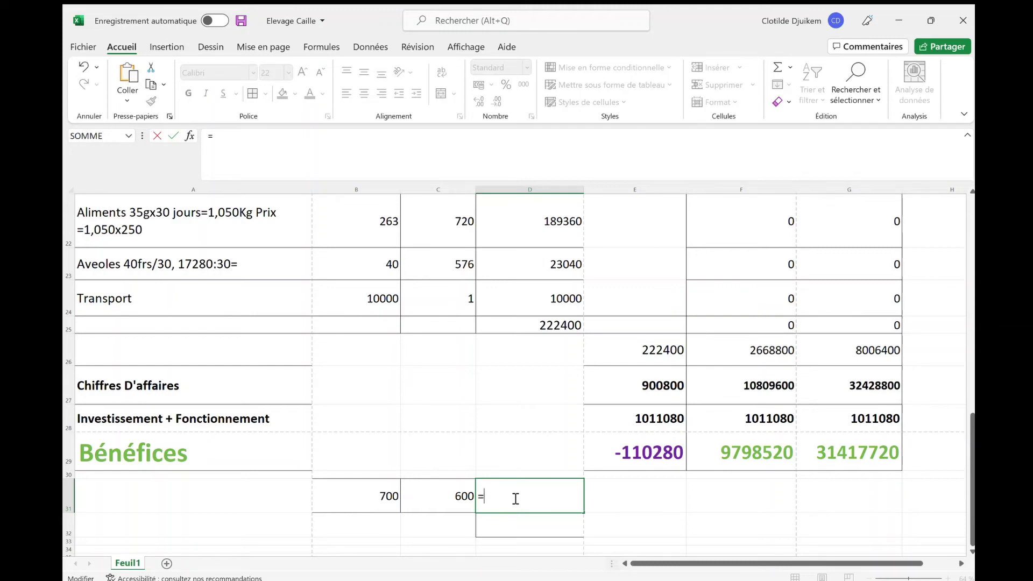
pyautogui.write('B31*')
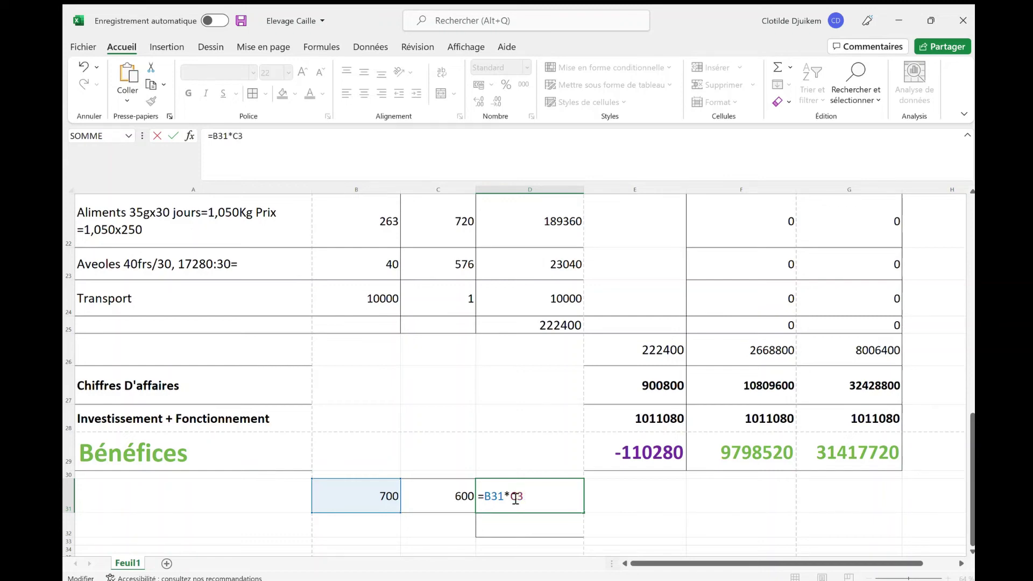
pyautogui.write('C31')
pyautogui.press('Return')
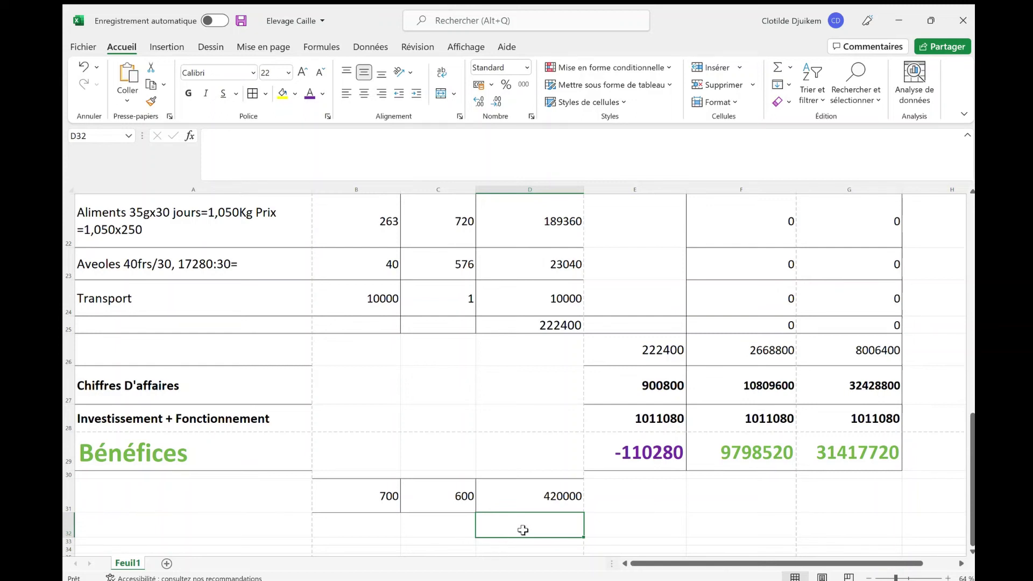
# - Enter 100000 in cell D32, directly below the product of B31 and C31
pyautogui.write('1')
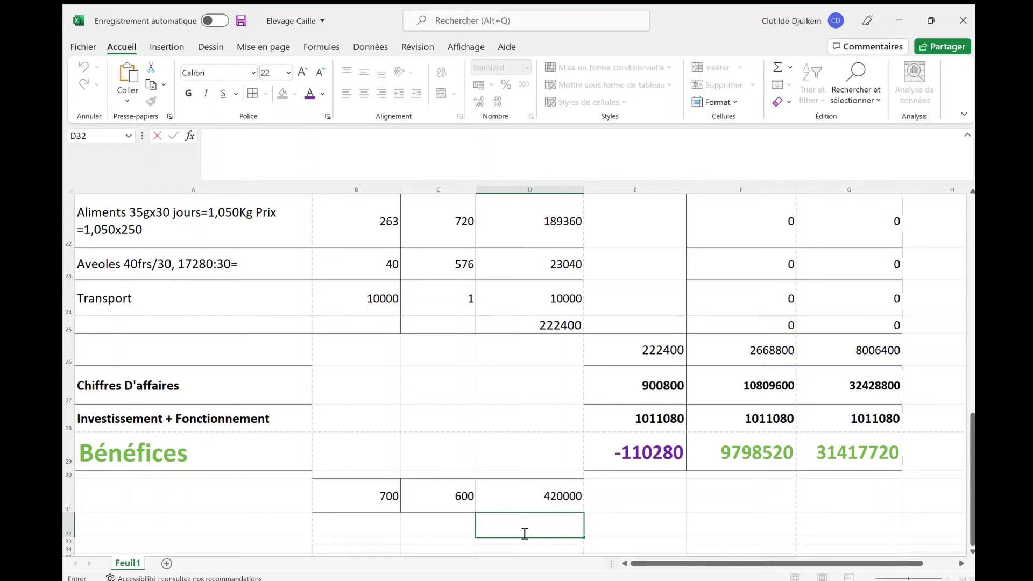
pyautogui.write('00000')
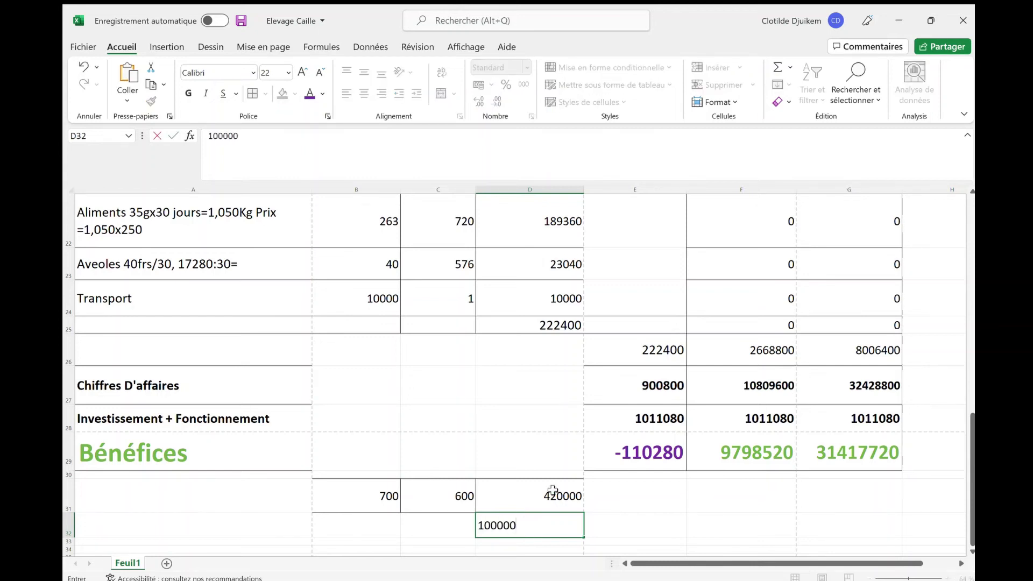
pyautogui.click(623, 529)
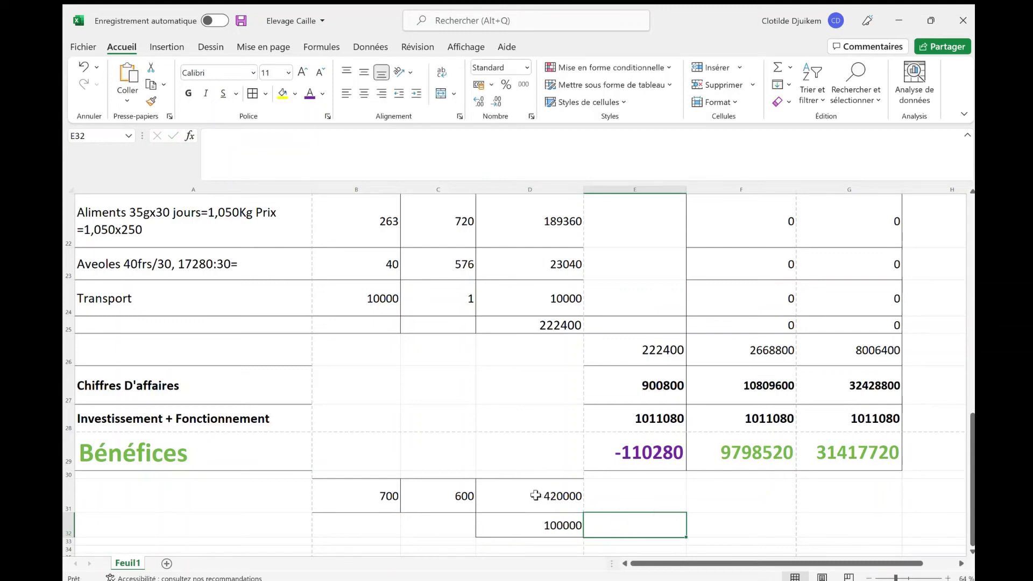
# - Total cells D31 and D32 with AutoSum in D33 and make row 33 slightly taller
pyautogui.moveTo(532, 492); pyautogui.dragTo(562, 536)
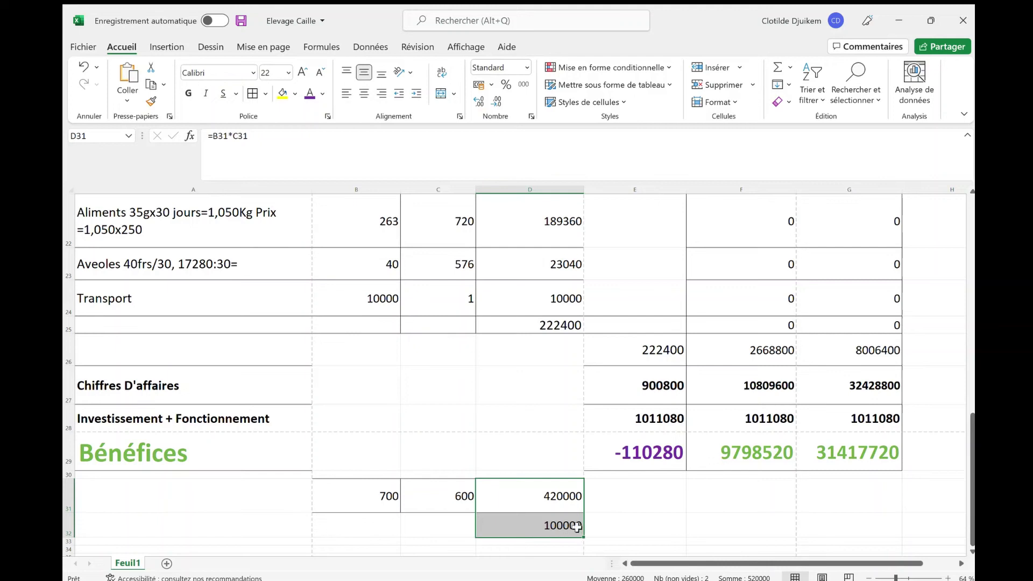
pyautogui.click(323, 48)
pyautogui.click(178, 68)
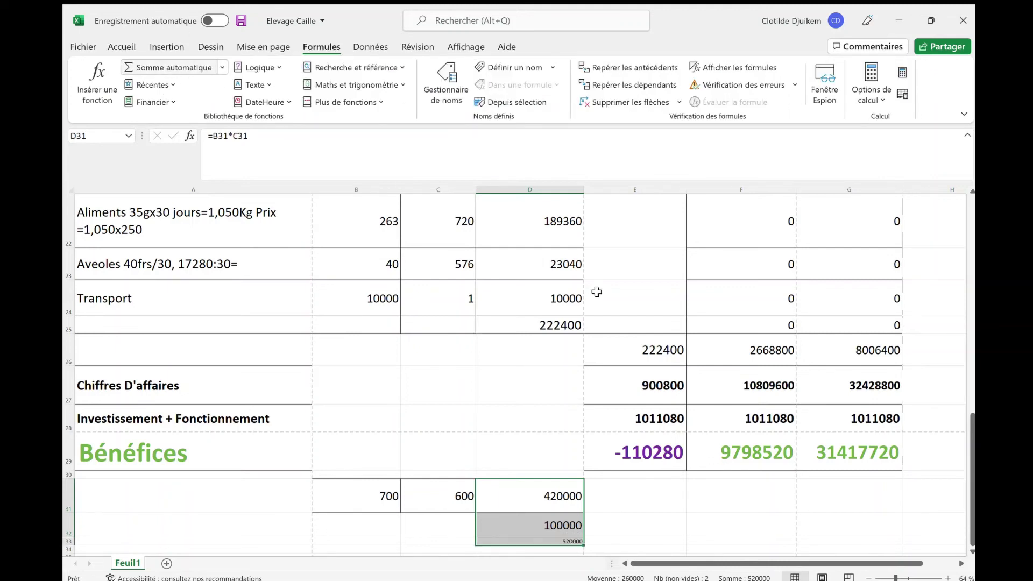
pyautogui.click(526, 534)
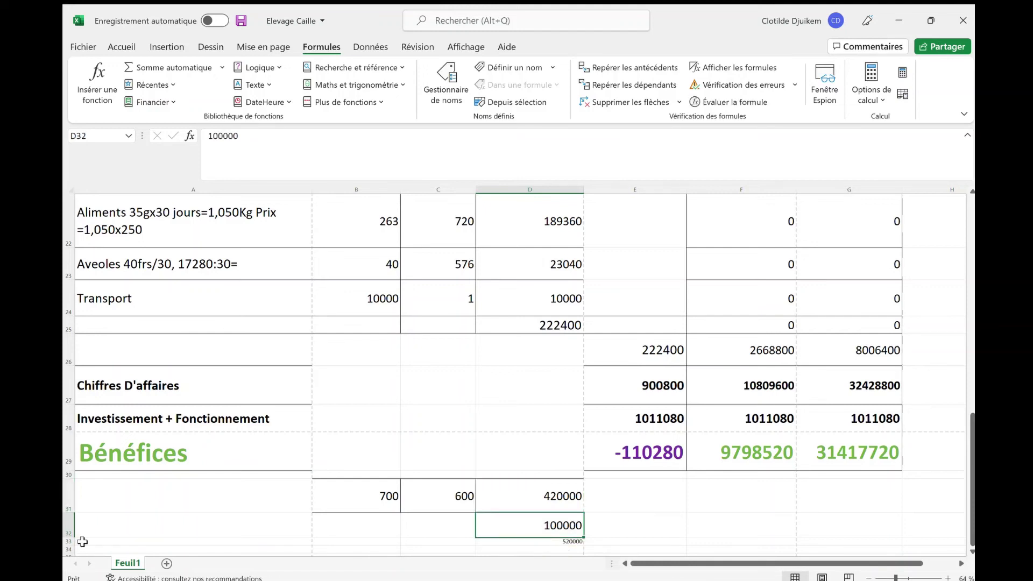
pyautogui.moveTo(74, 544); pyautogui.dragTo(74, 554)
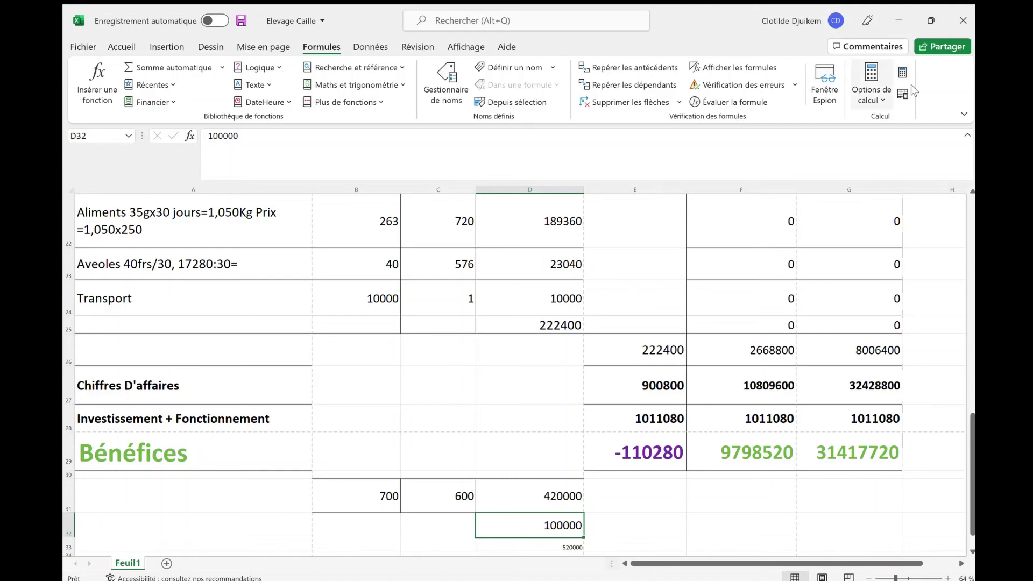
# - Switch to the browser's Alibaba quail cage page and examine the cage's picture, price, capacity and other product details
pyautogui.hotkey('alt', 'Tab')
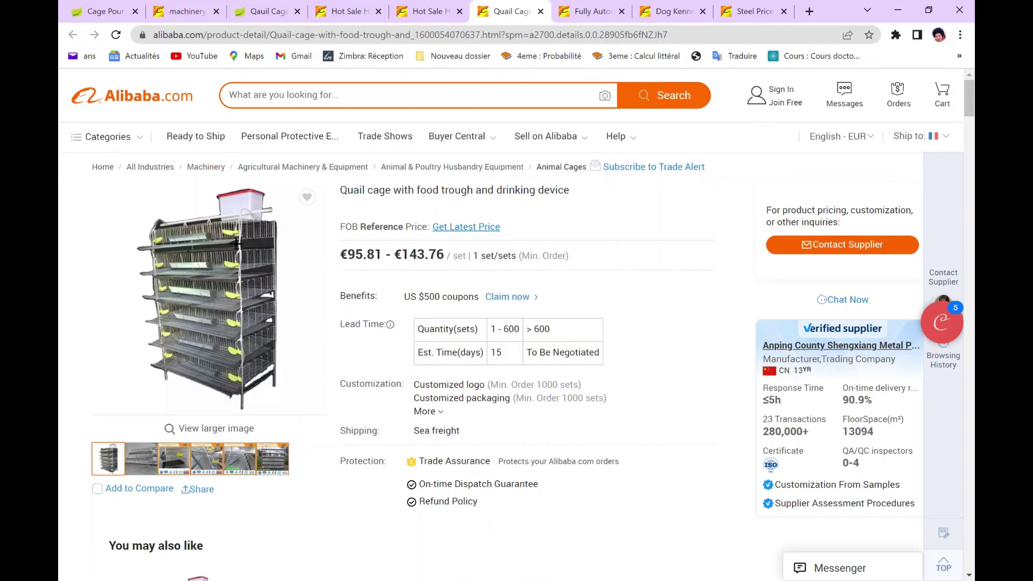
pyautogui.moveTo(236, 242)
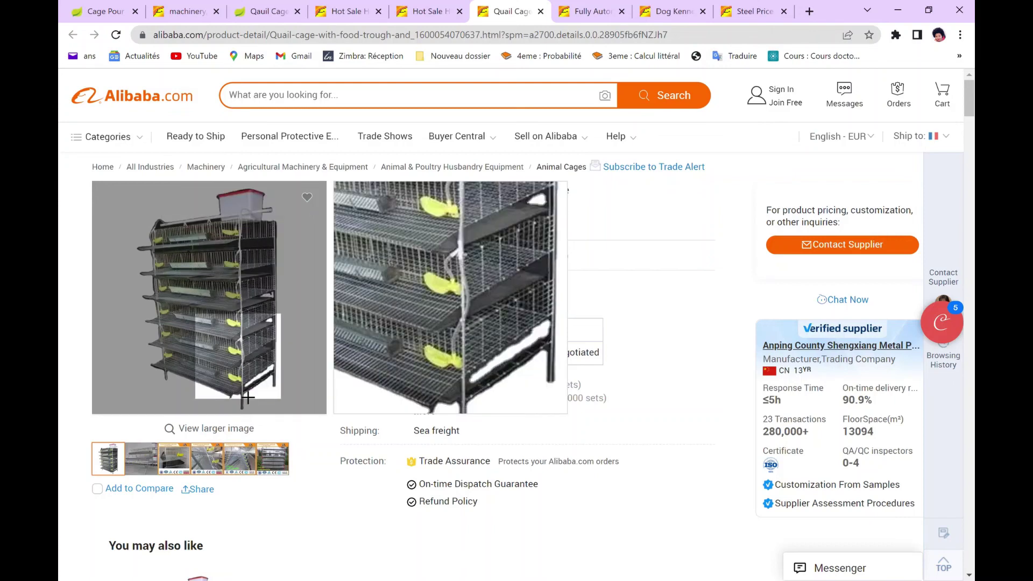
pyautogui.scroll(-5, 564, 489)
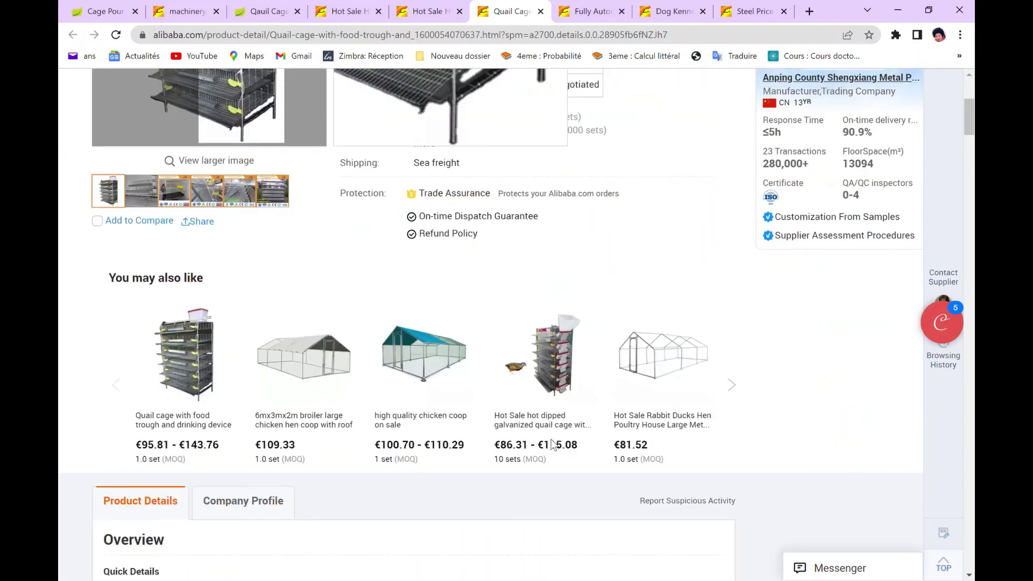
pyautogui.scroll(-5, 535, 477)
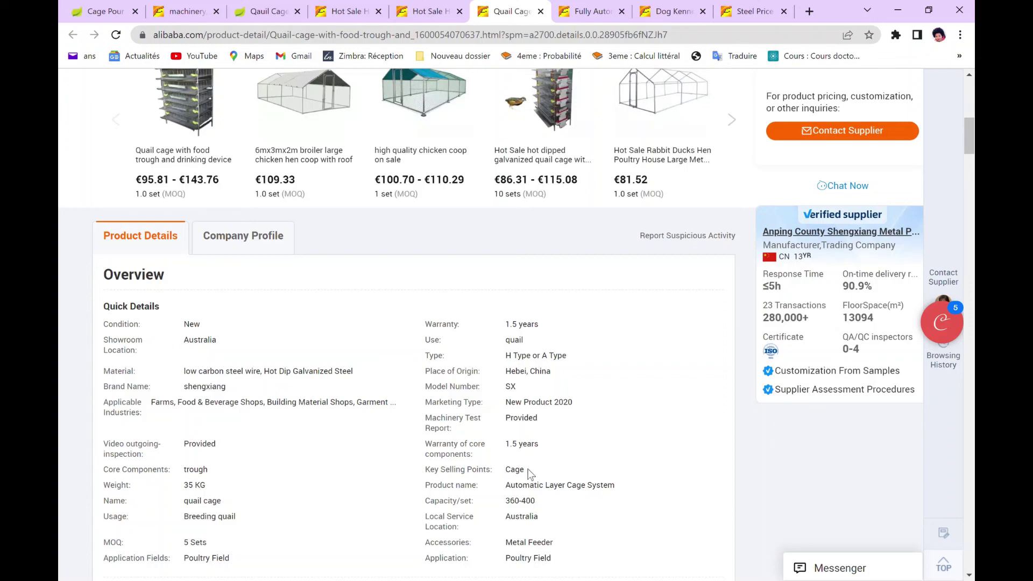
pyautogui.scroll(-1, 532, 469)
pyautogui.scroll(-1, 532, 471)
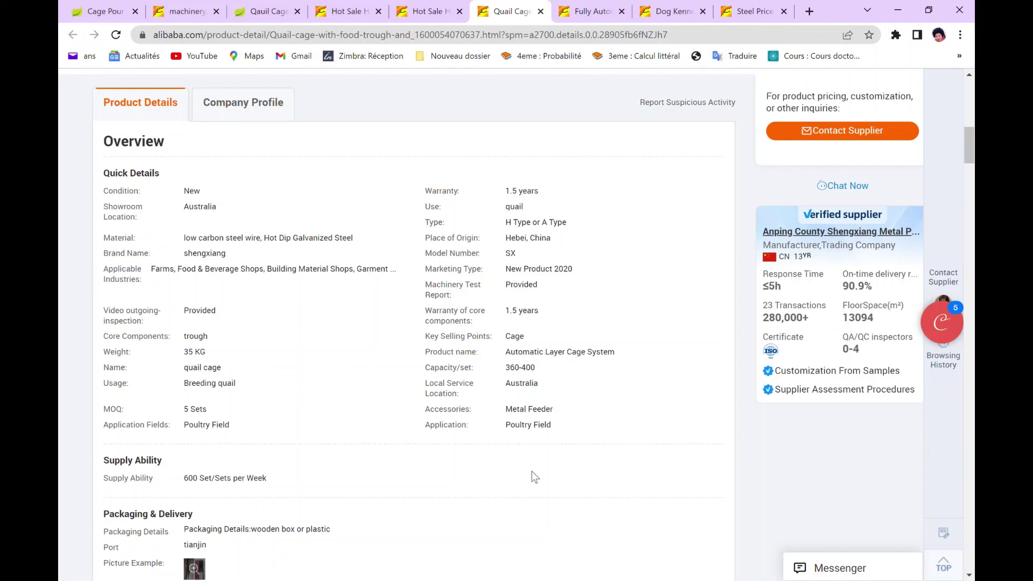
pyautogui.scroll(5, 531, 470)
pyautogui.scroll(4, 541, 453)
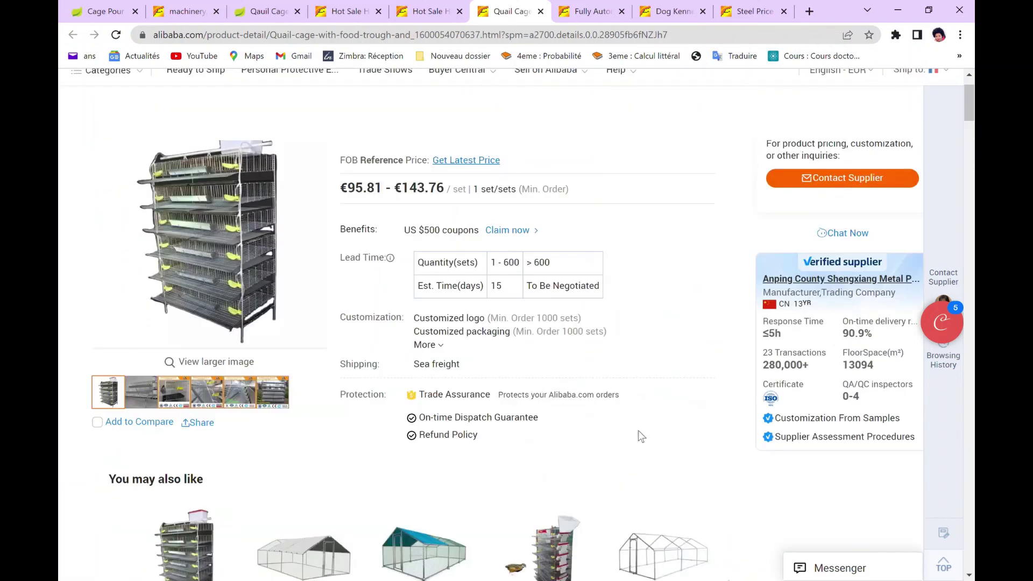